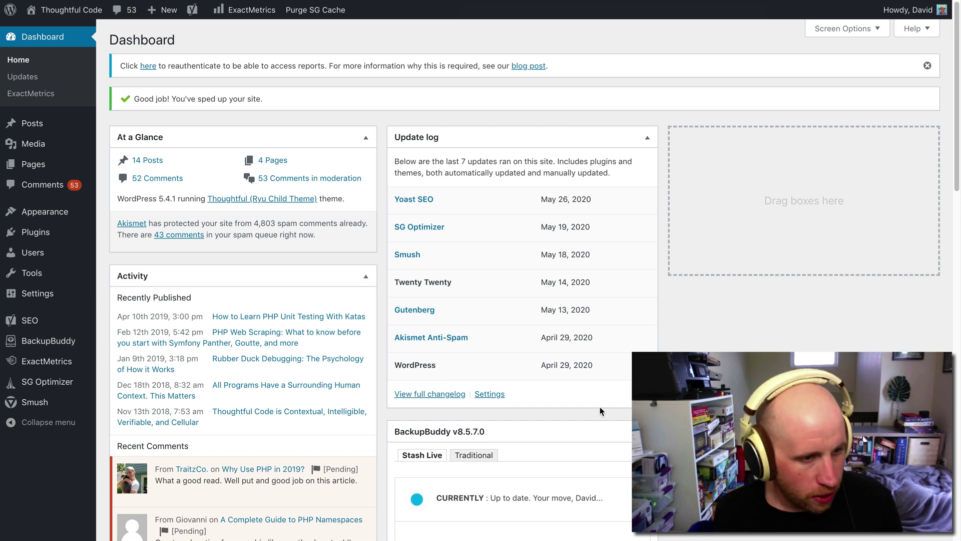
# Step: Deactivate the GADWP plugin with reason 'I'm switching to a different plugin', skipping feedback
pyautogui.moveTo(58, 360)
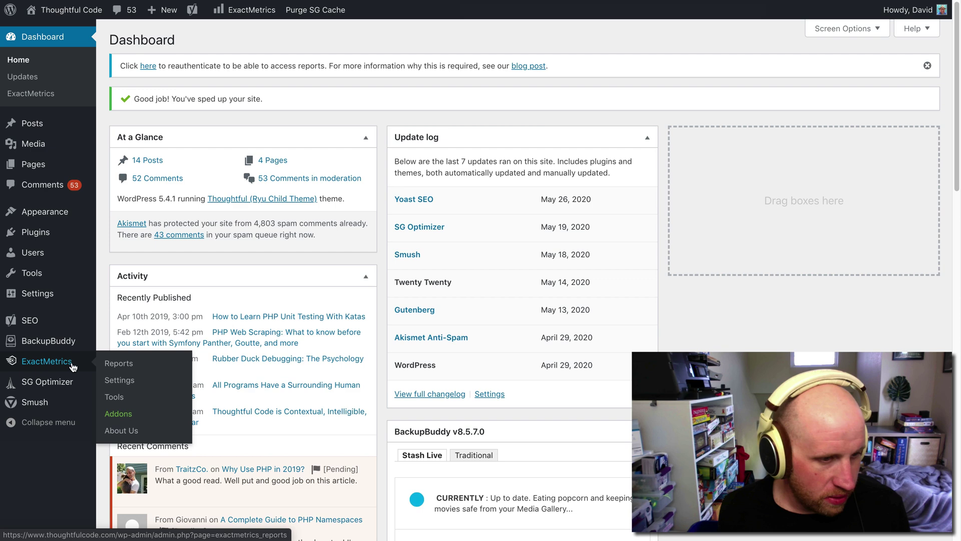
pyautogui.click(34, 232)
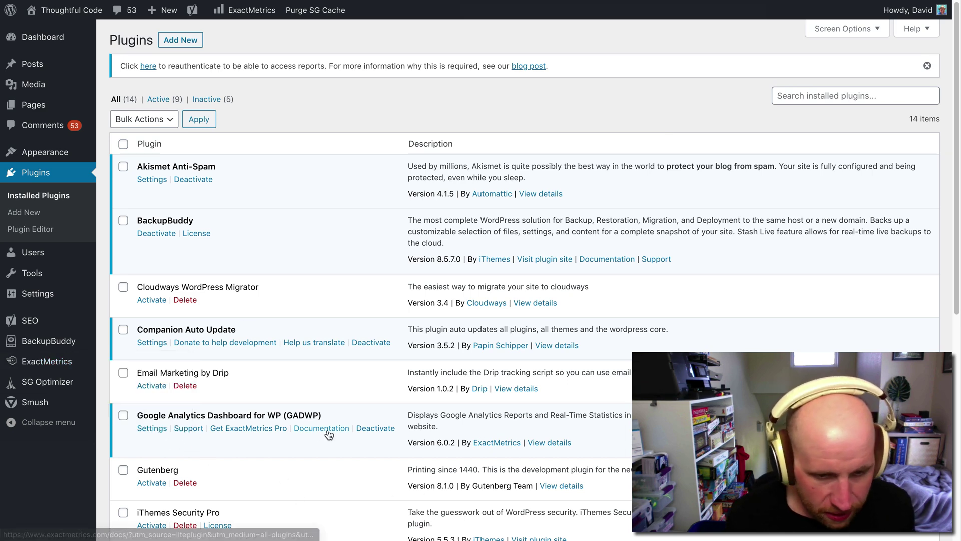
pyautogui.click(368, 428)
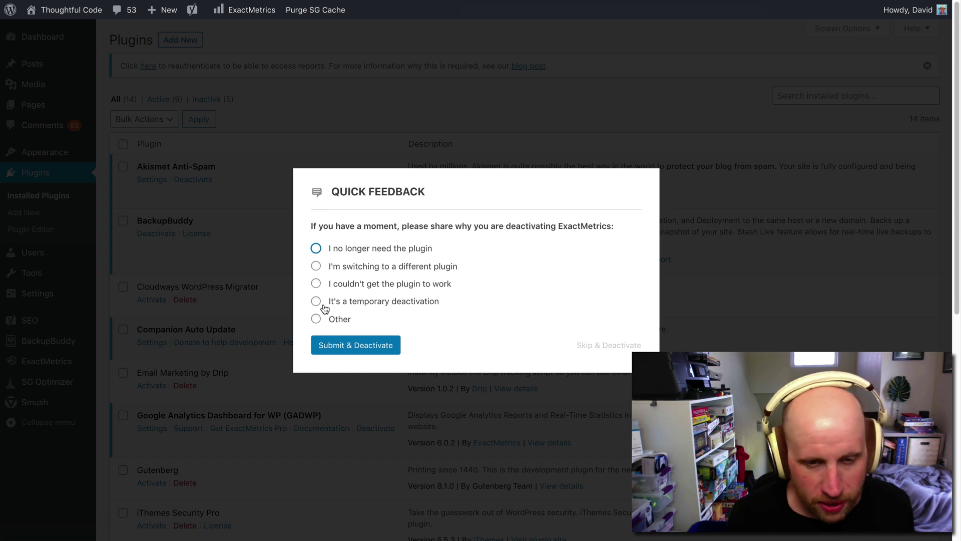
pyautogui.click(316, 266)
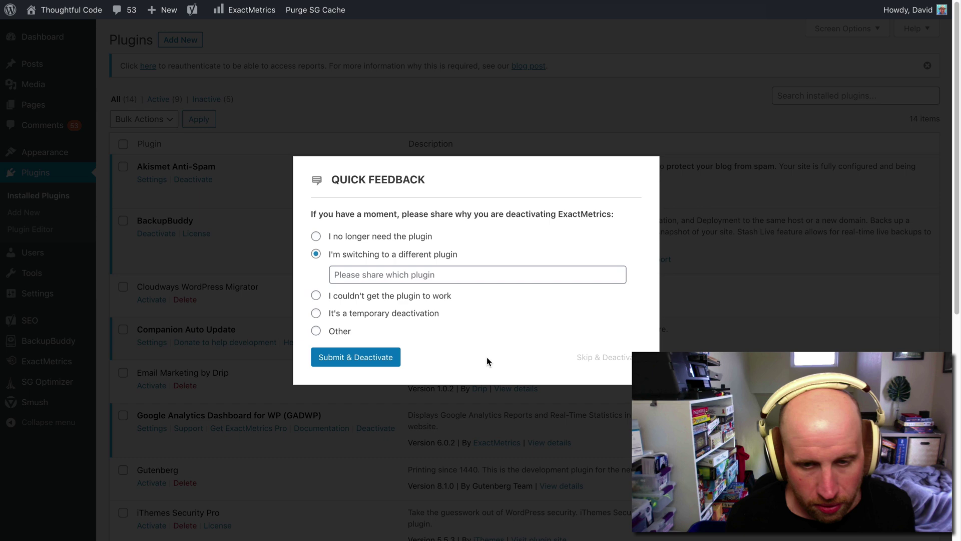
pyautogui.click(600, 363)
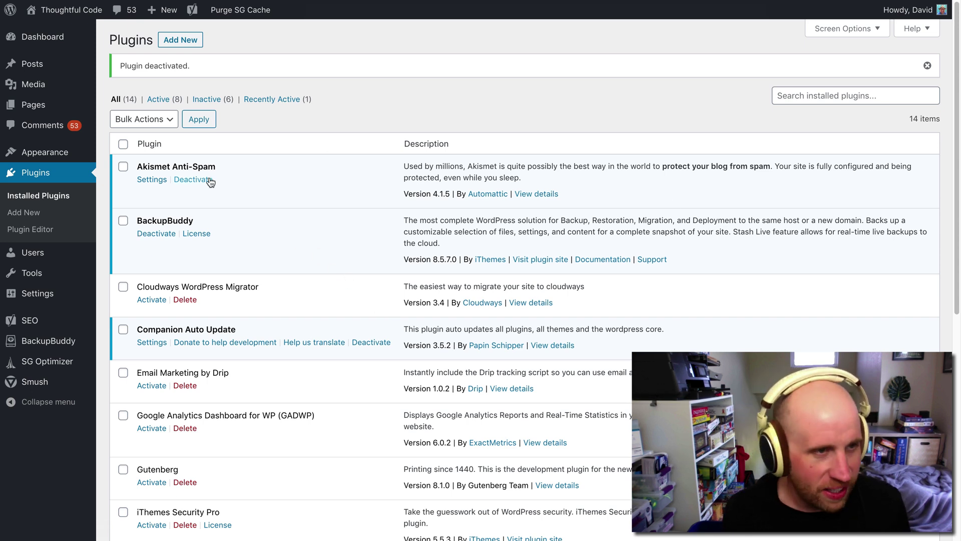
# Step: Search the plugin directory for 'site kit' and install Site Kit by Google
pyautogui.click(18, 216)
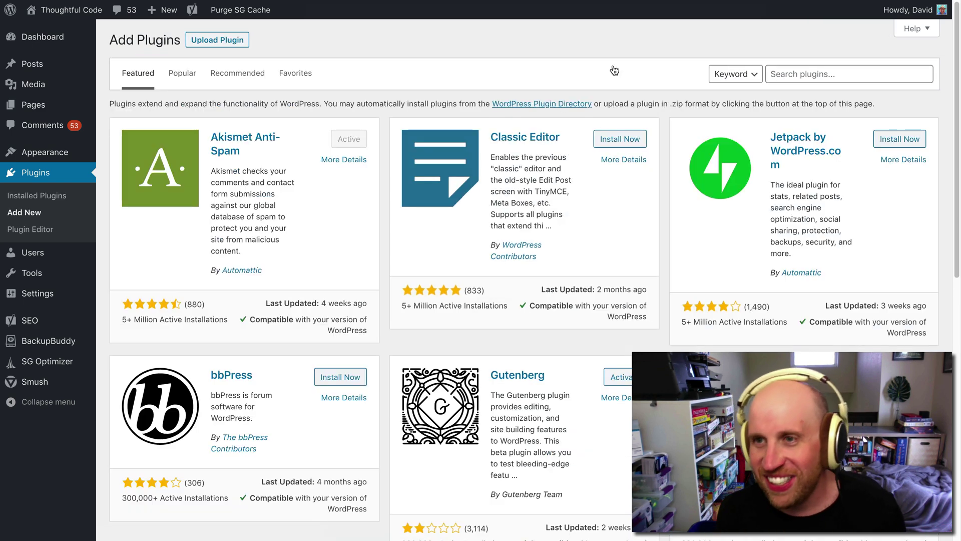
pyautogui.click(815, 74)
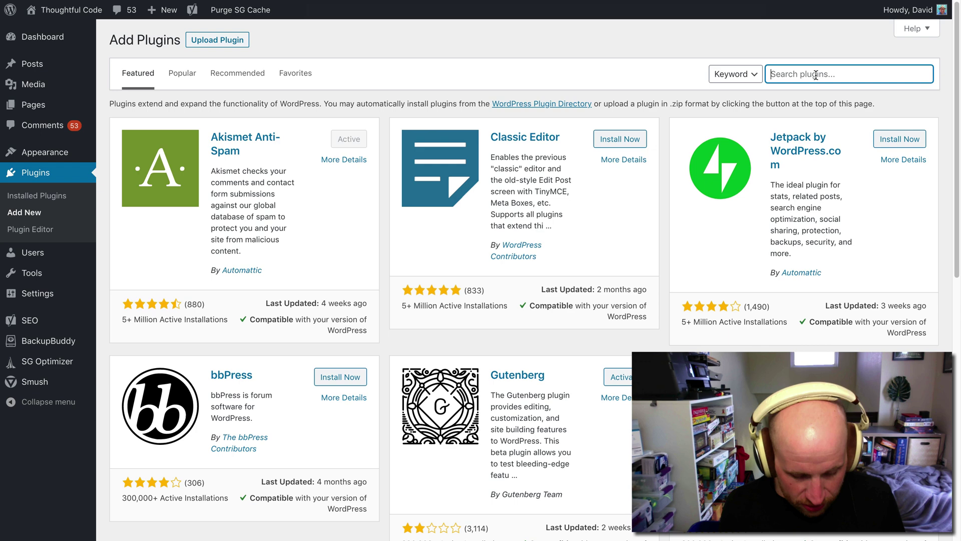
pyautogui.write('site kit')
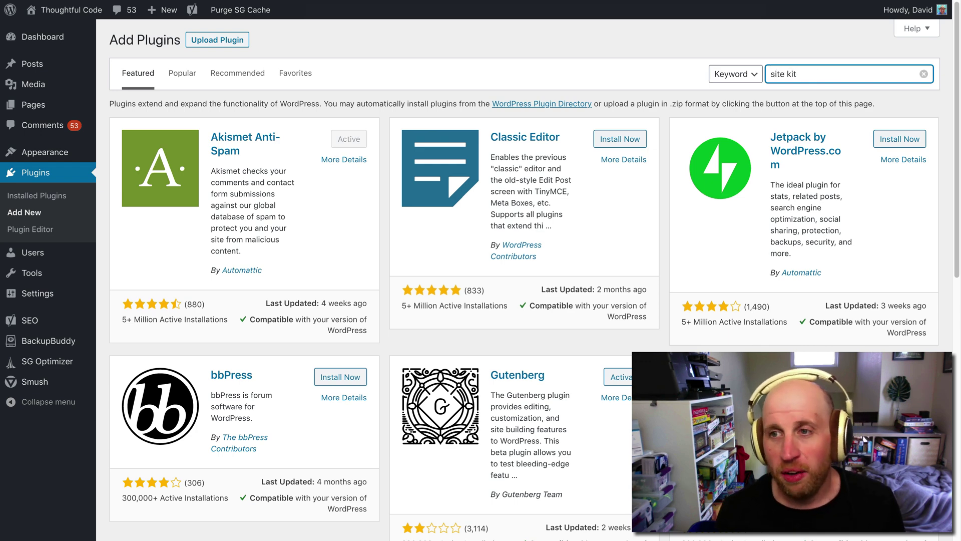
pyautogui.press('Return')
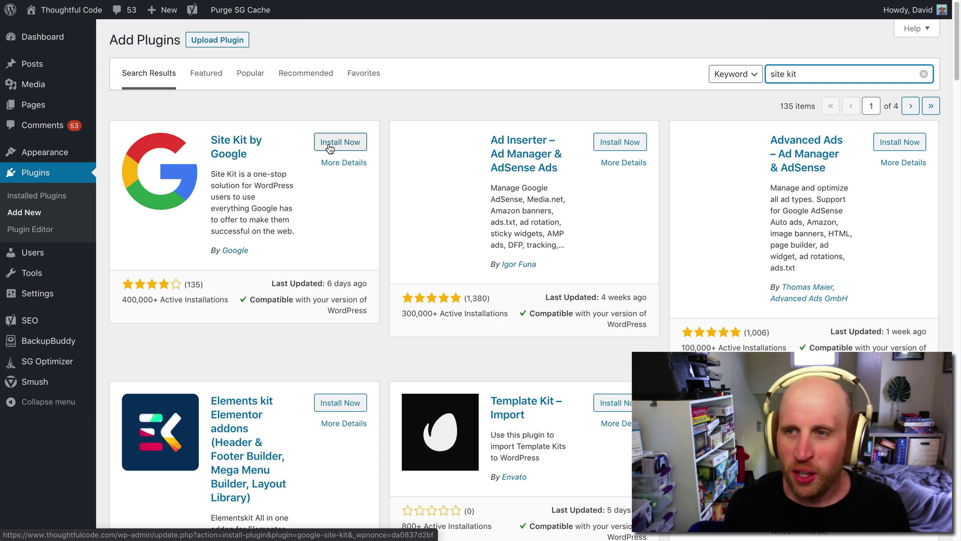
pyautogui.click(330, 146)
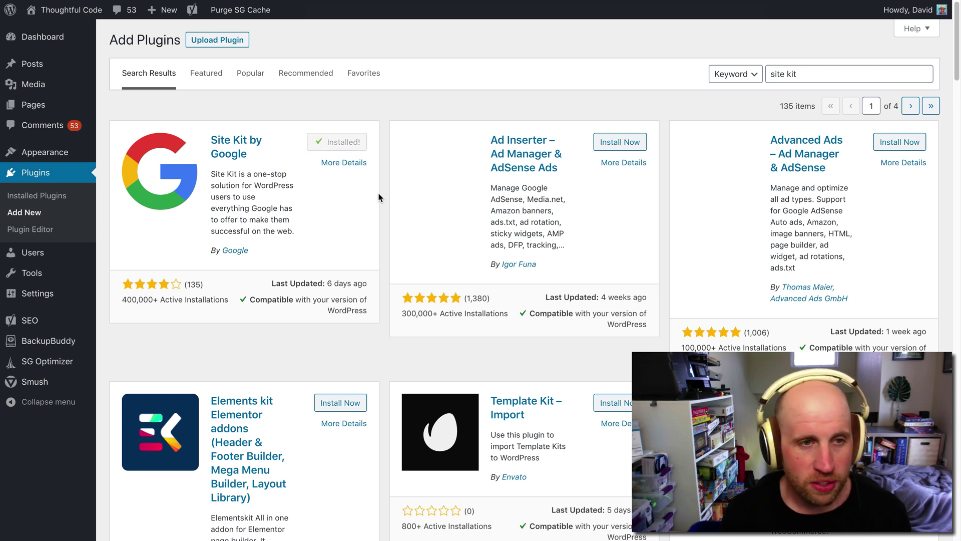
# Step: Activate Site Kit, allow anonymous usage tracking, and start its setup
pyautogui.click(345, 145)
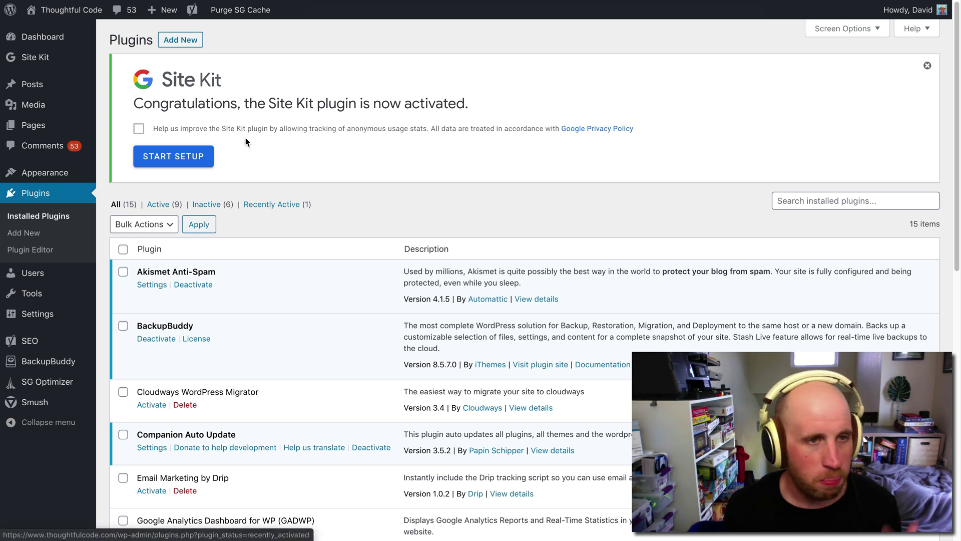
pyautogui.click(139, 131)
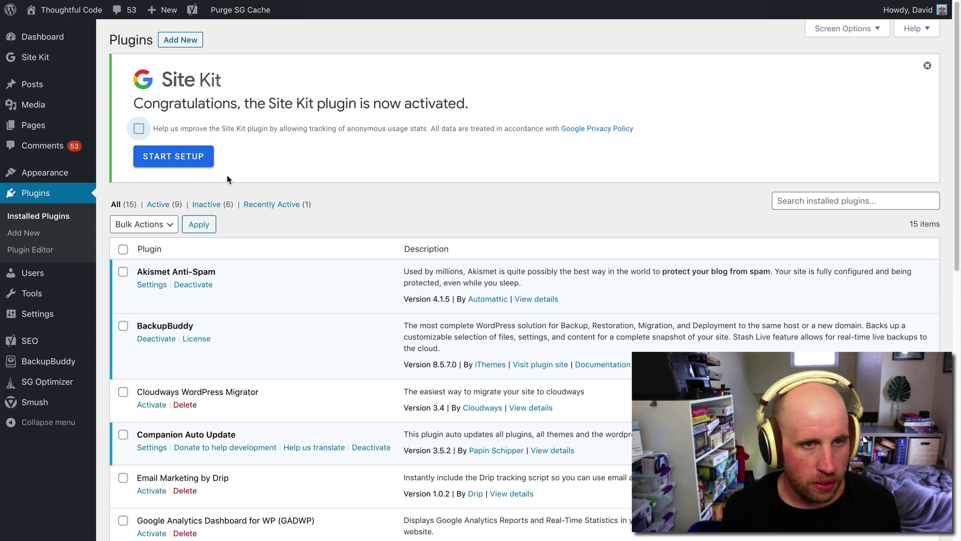
pyautogui.click(196, 161)
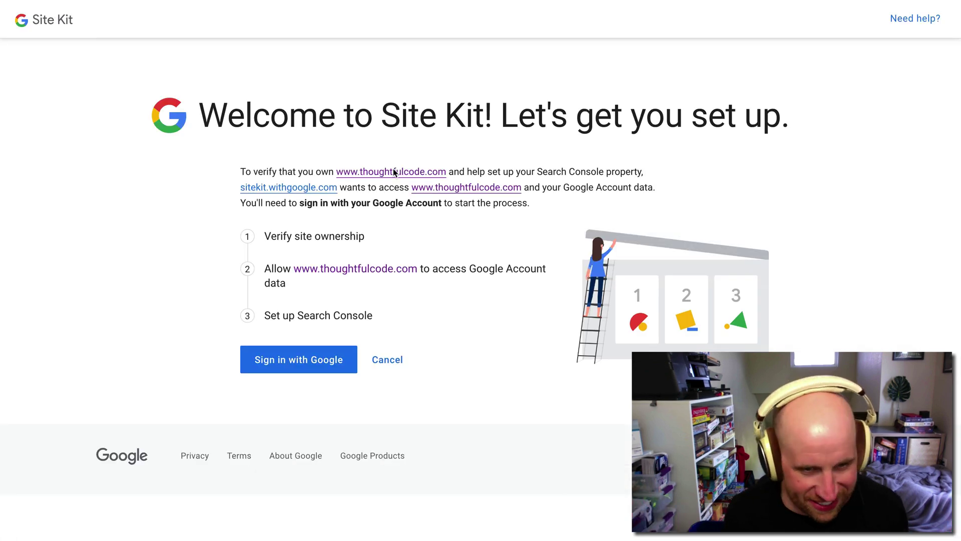
# Step: Sign in with the Google account, grant permissions and site access, then go to the dashboard
pyautogui.click(304, 370)
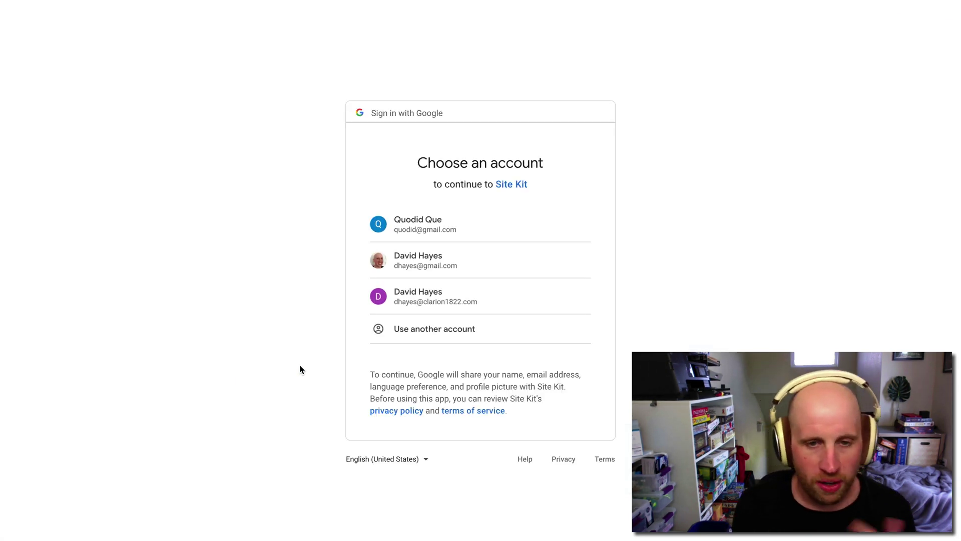
pyautogui.click(449, 273)
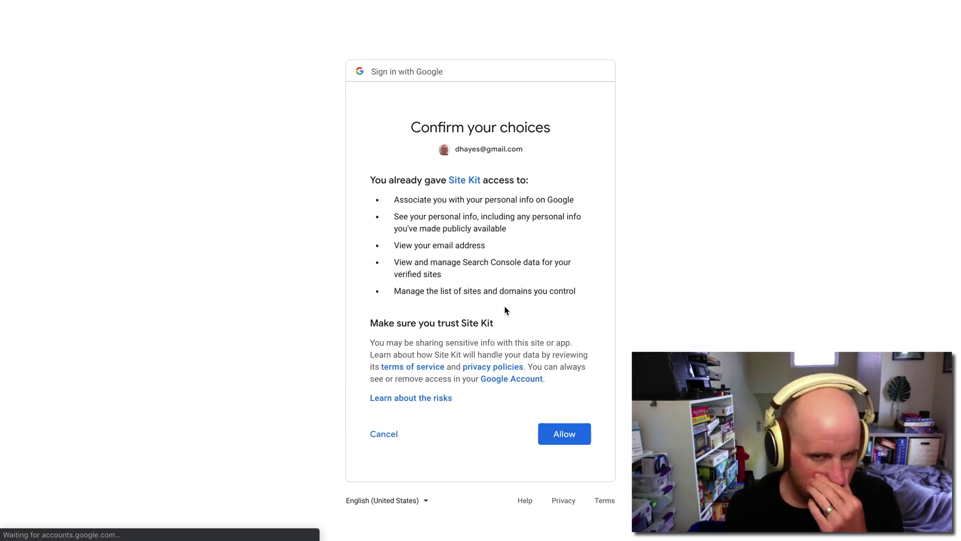
pyautogui.click(564, 435)
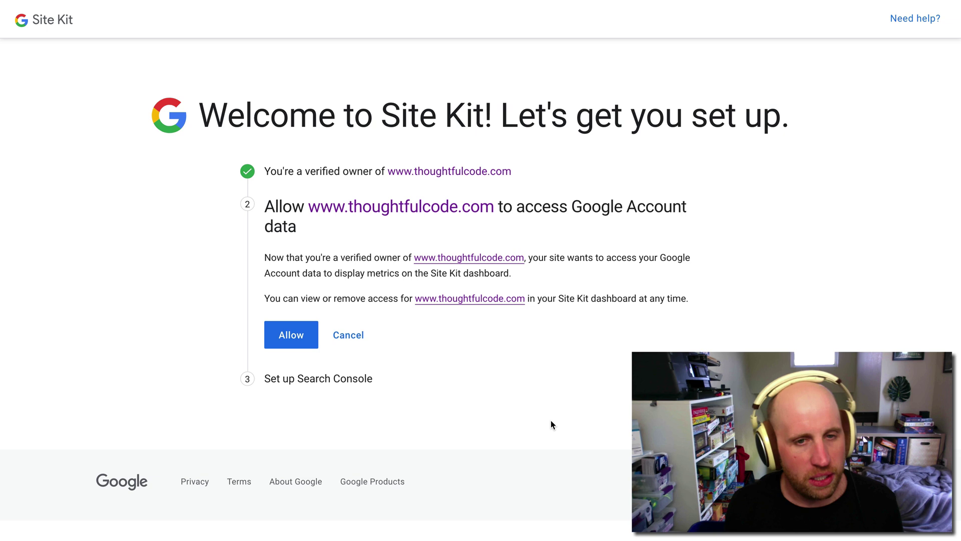
pyautogui.click(294, 335)
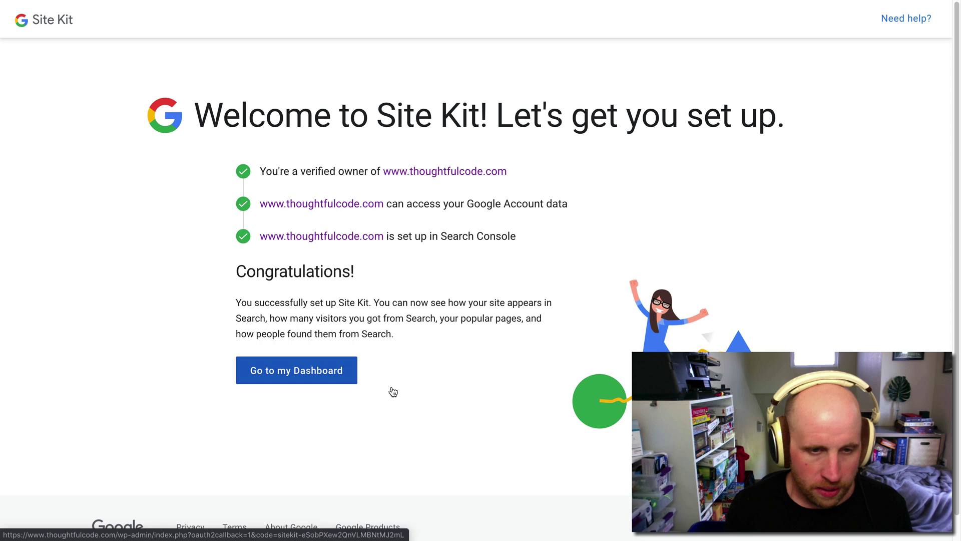
pyautogui.press('Return')
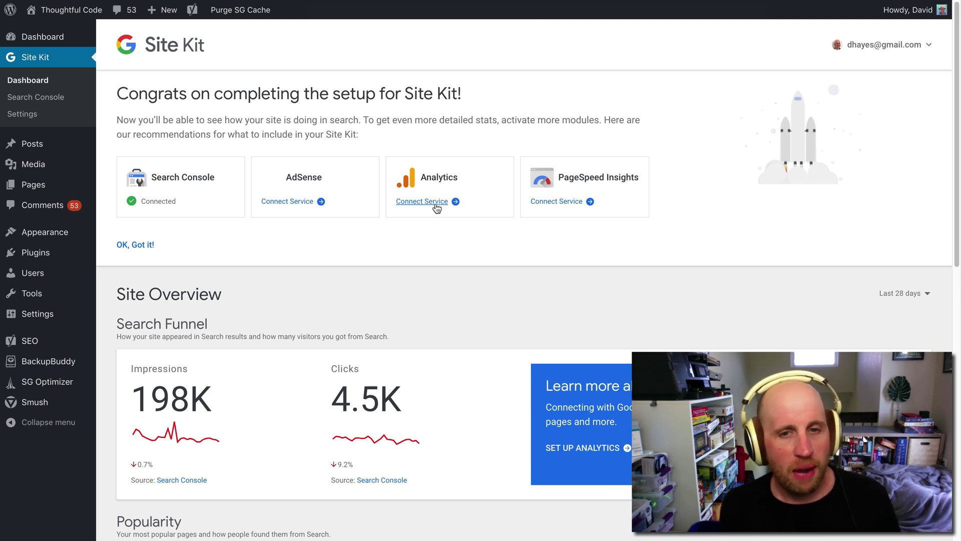
# Step: Connect the Analytics service by choosing the Google account and granting Site Kit access
pyautogui.click(437, 207)
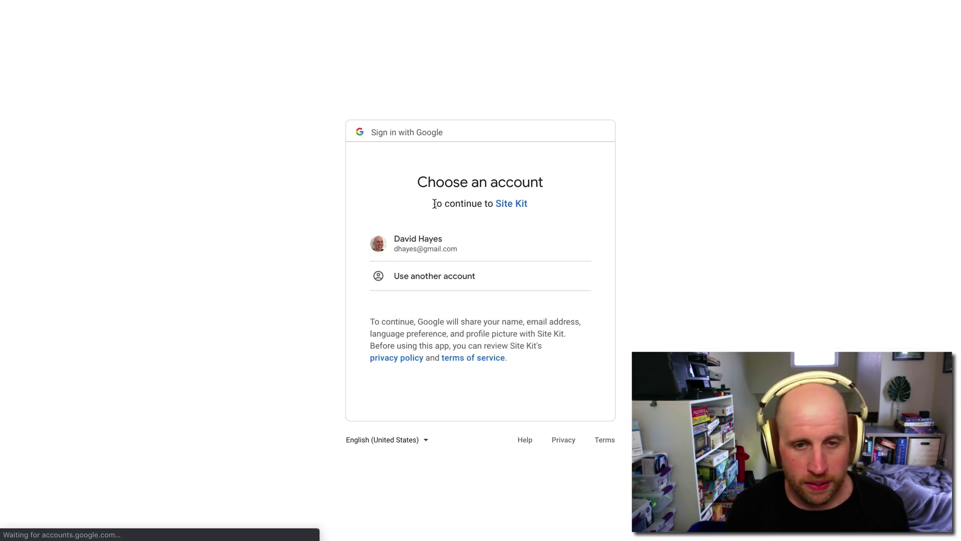
pyautogui.click(458, 249)
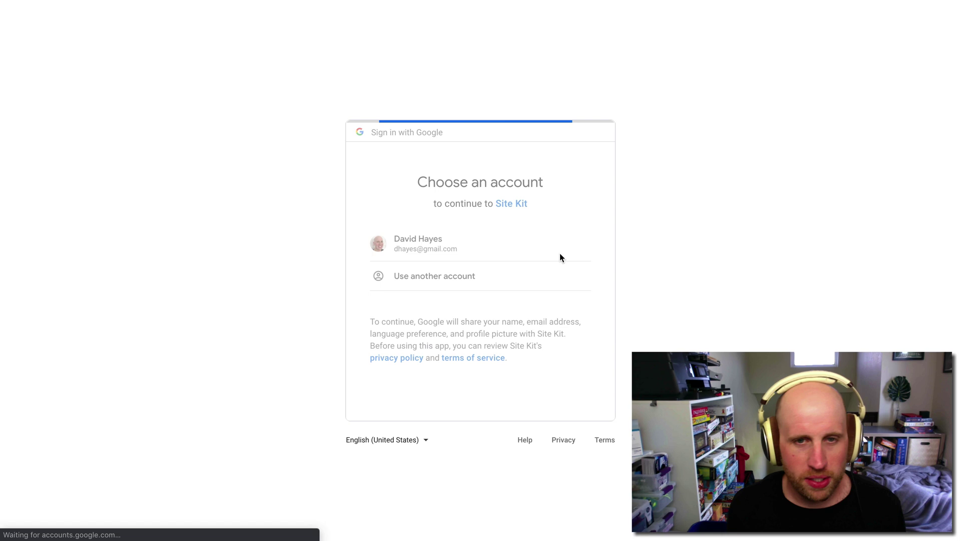
pyautogui.click(557, 472)
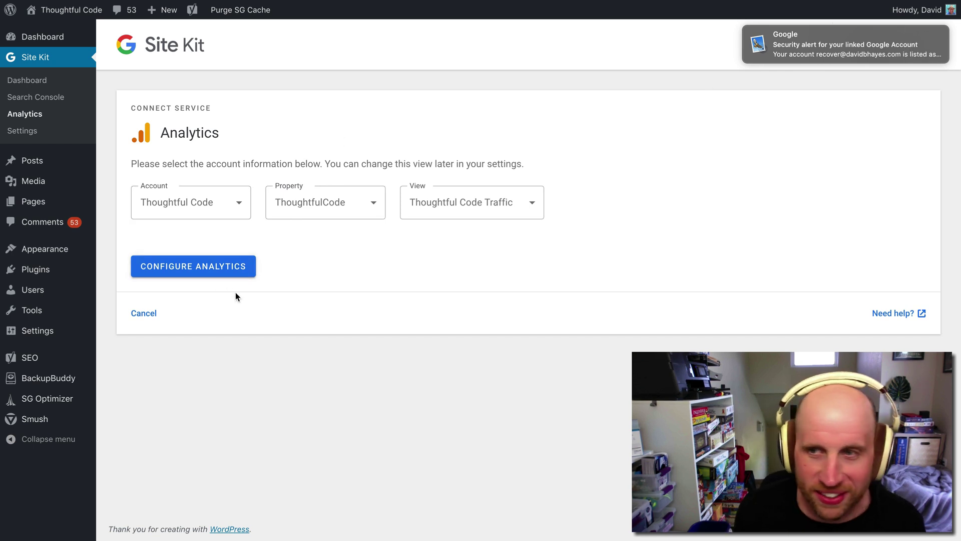
# Step: Save the Thoughtful Code Analytics selection, then open Site Kit's Analytics settings for editing
pyautogui.click(220, 275)
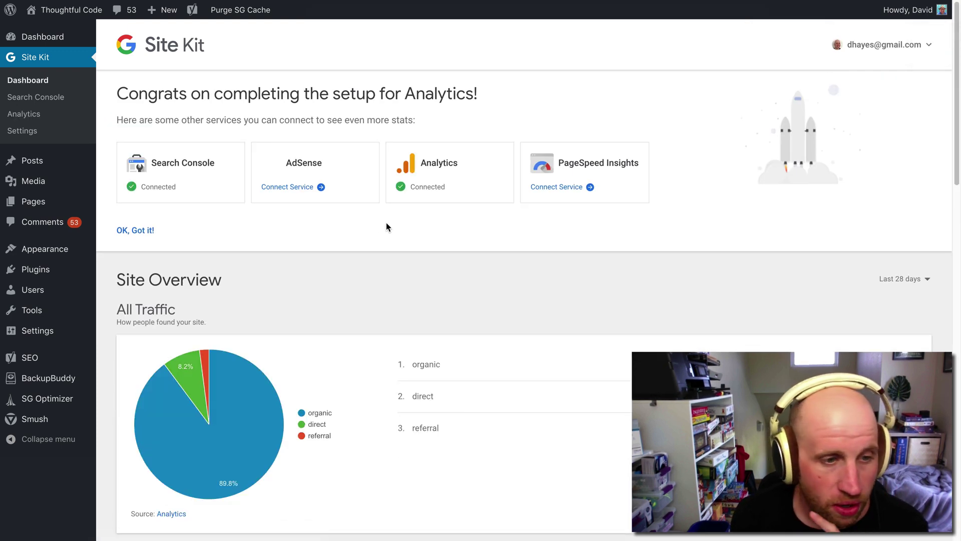
pyautogui.click(28, 113)
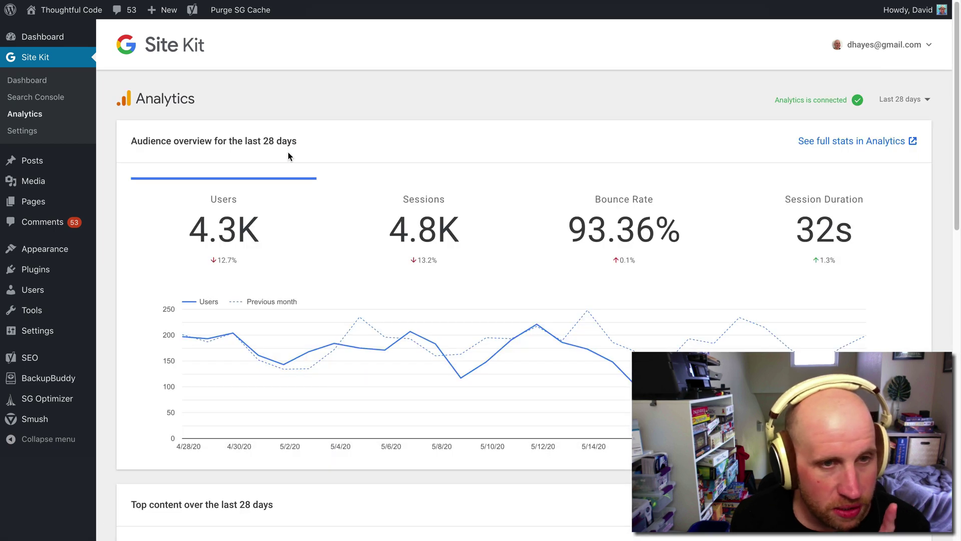
pyautogui.click(25, 131)
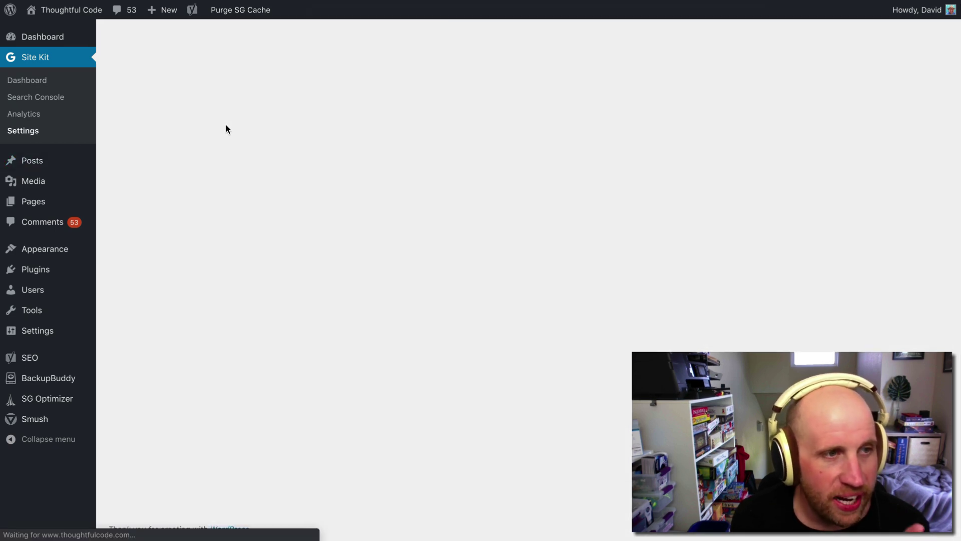
pyautogui.click(220, 229)
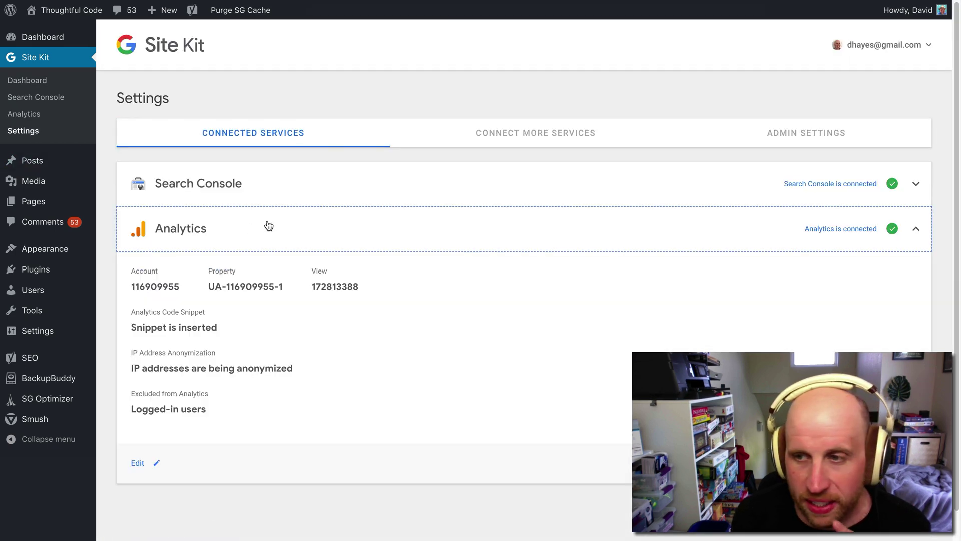
pyautogui.click(167, 324)
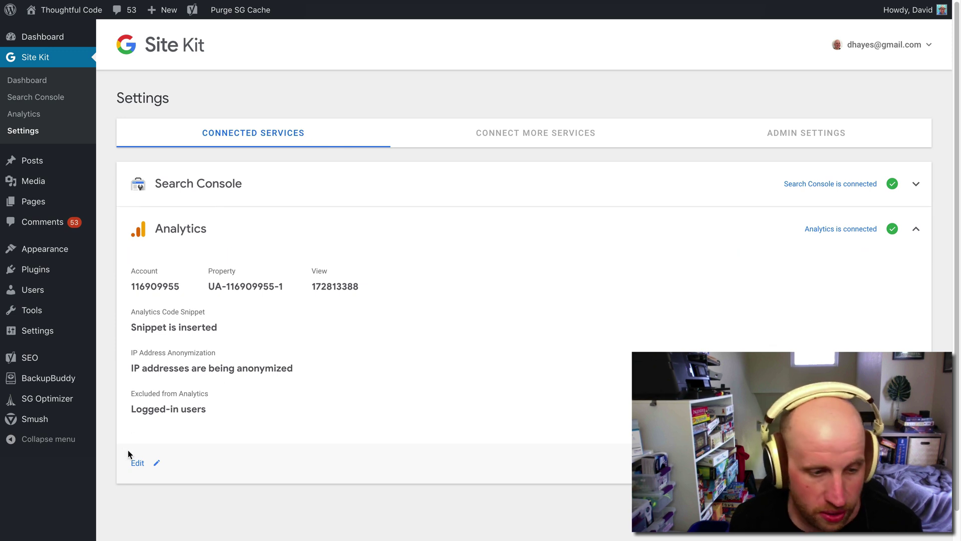
pyautogui.click(138, 463)
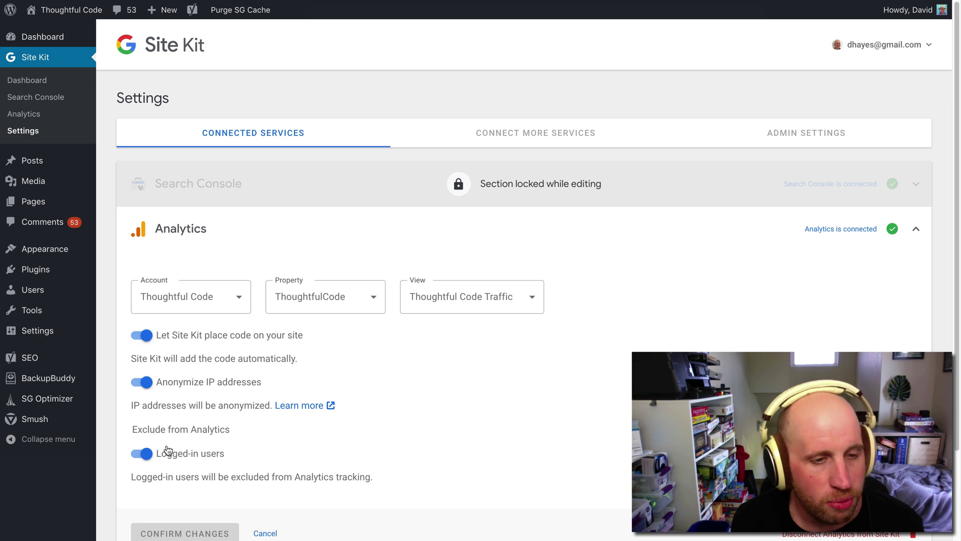
# Step: Review Search Console clicks, impressions and top queries, then switch to the Analytics report
pyautogui.click(48, 97)
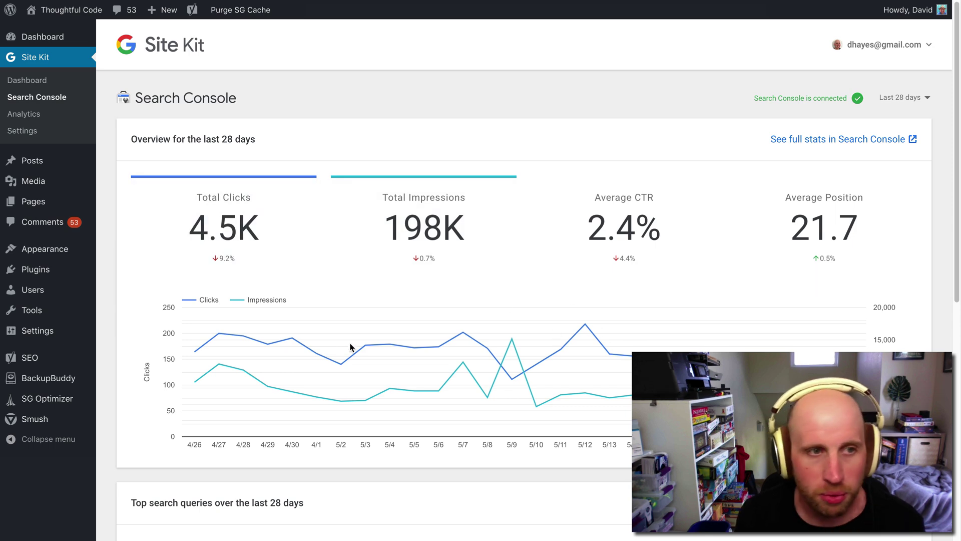
pyautogui.scroll(-2, 350, 347)
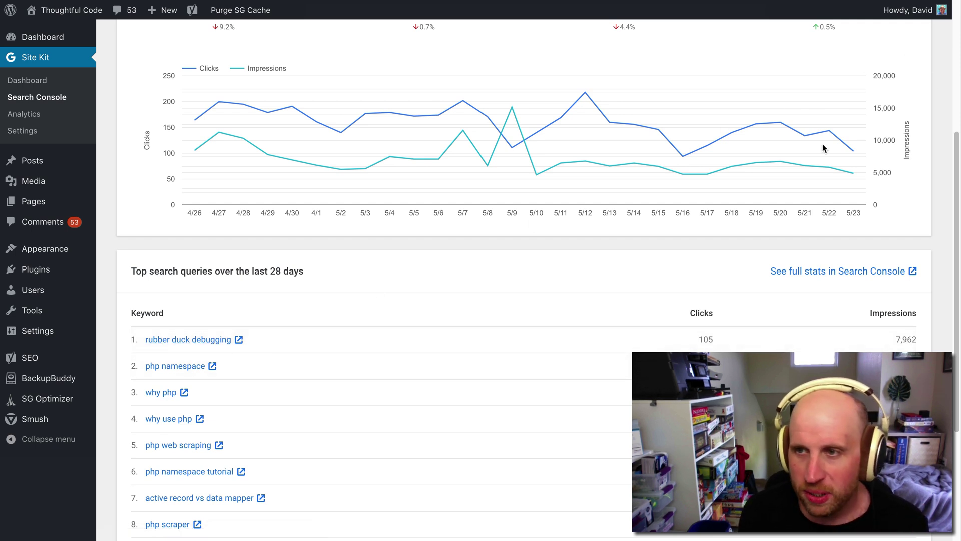
pyautogui.moveTo(803, 134)
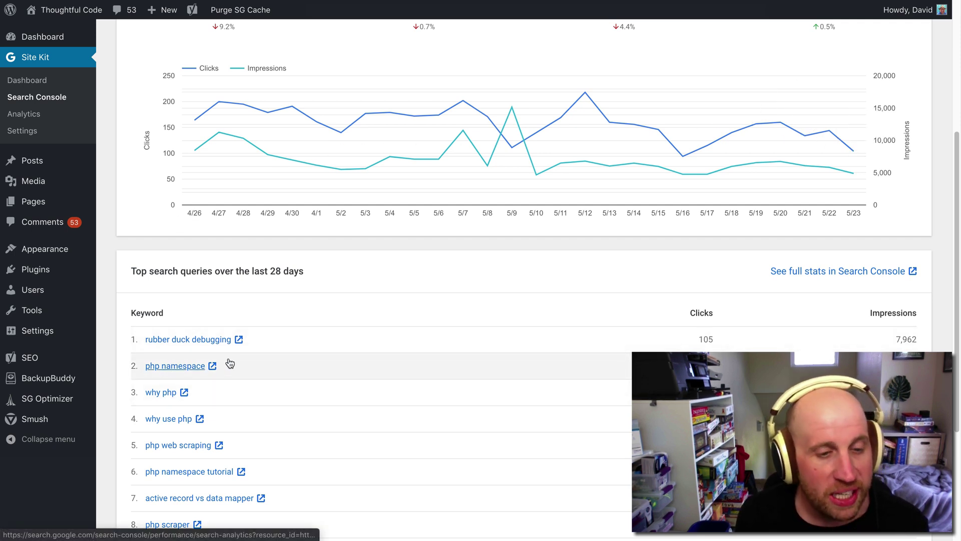
pyautogui.click(27, 117)
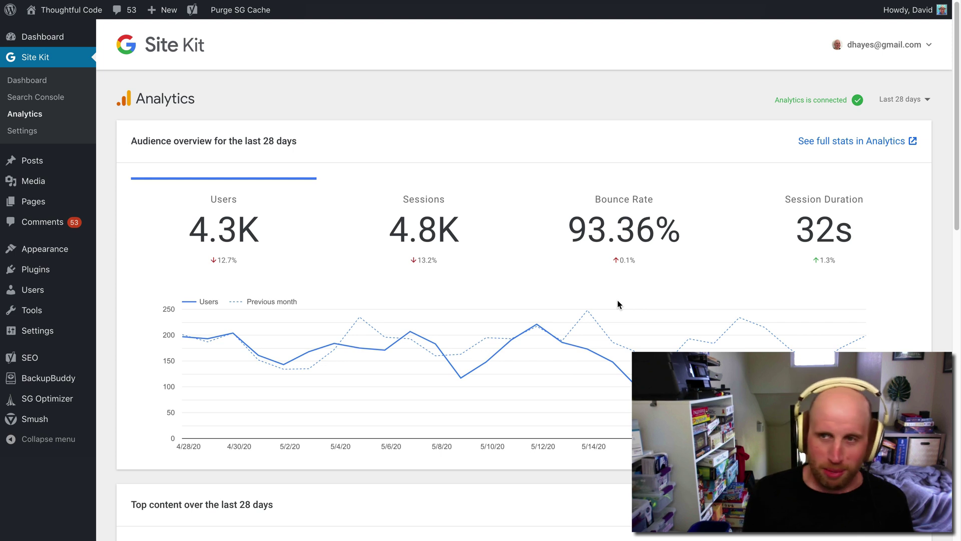
# Step: Scroll the Analytics report down to Top content, led by 'Why Use PHP in 2019?'
pyautogui.scroll(-3, 617, 299)
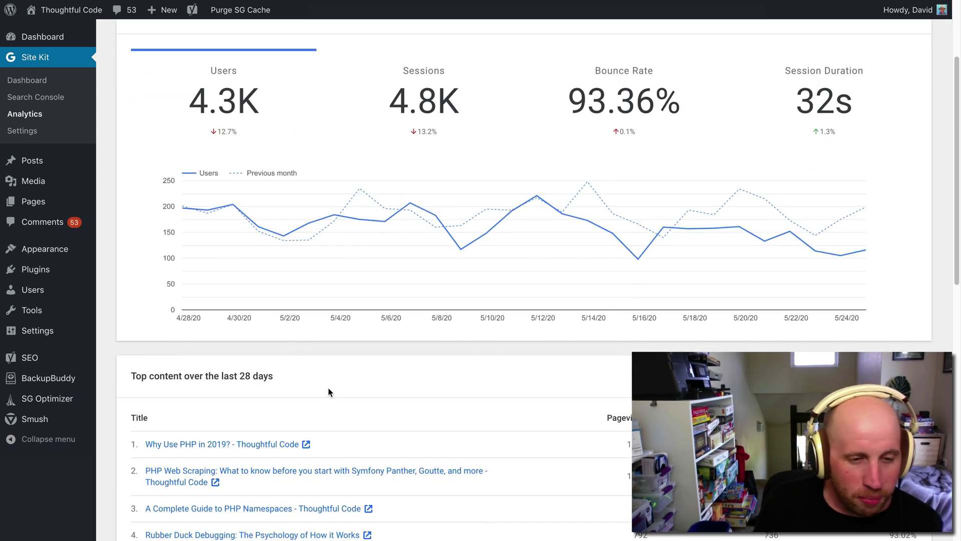
pyautogui.scroll(-1, 340, 390)
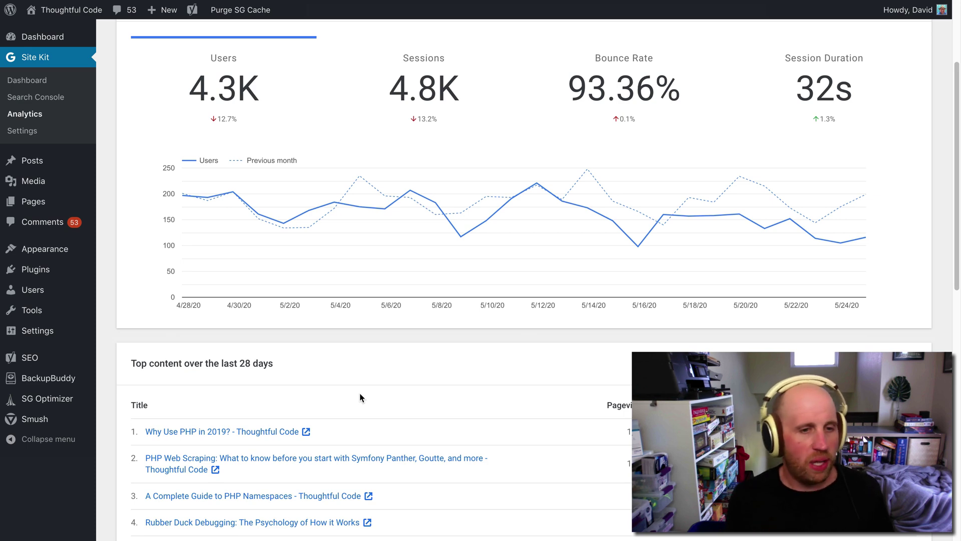
pyautogui.scroll(-2, 359, 393)
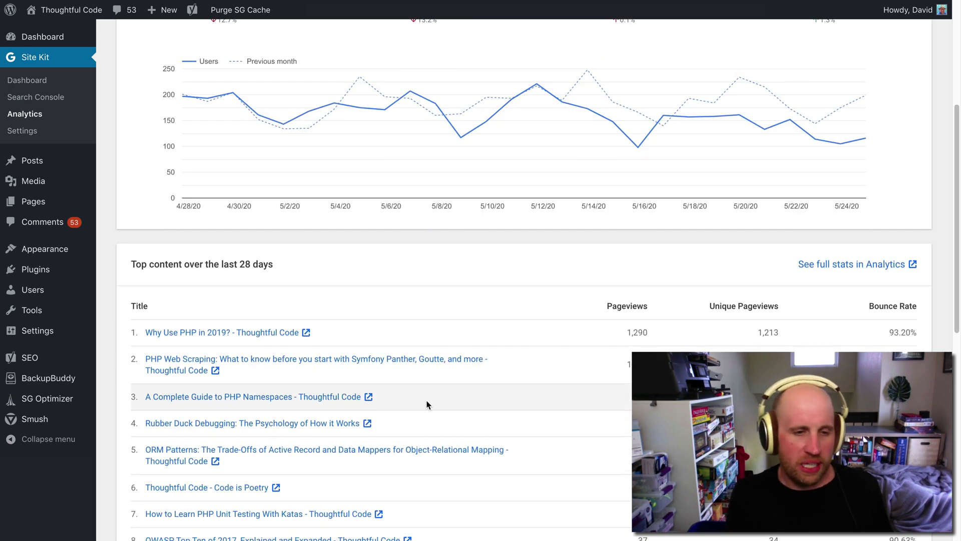